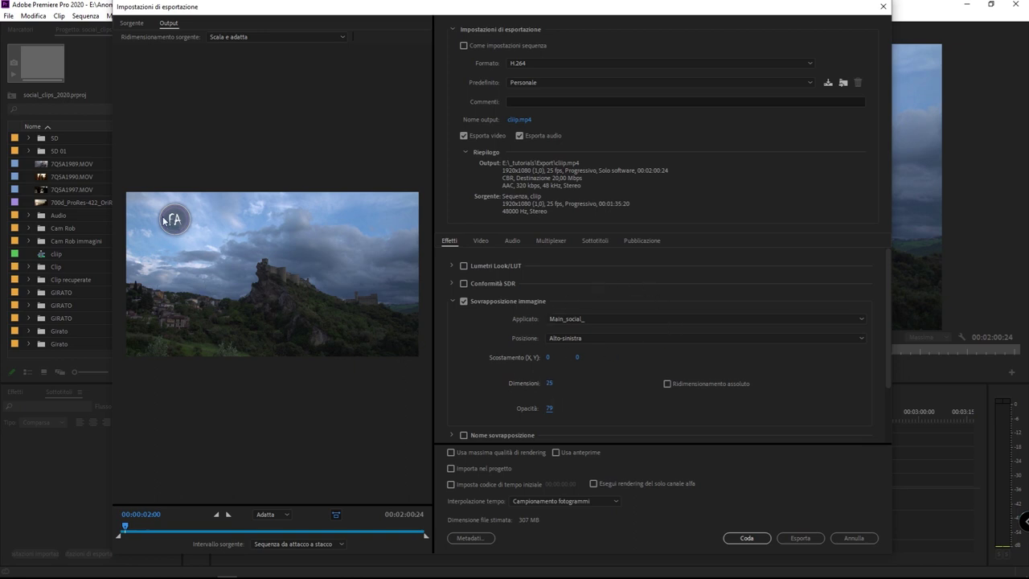
Collapse the Sovrapposizione immagine (logo overlay) settings in the Effetti tab.
{"action": "left_click", "coordinate": [452, 301]}
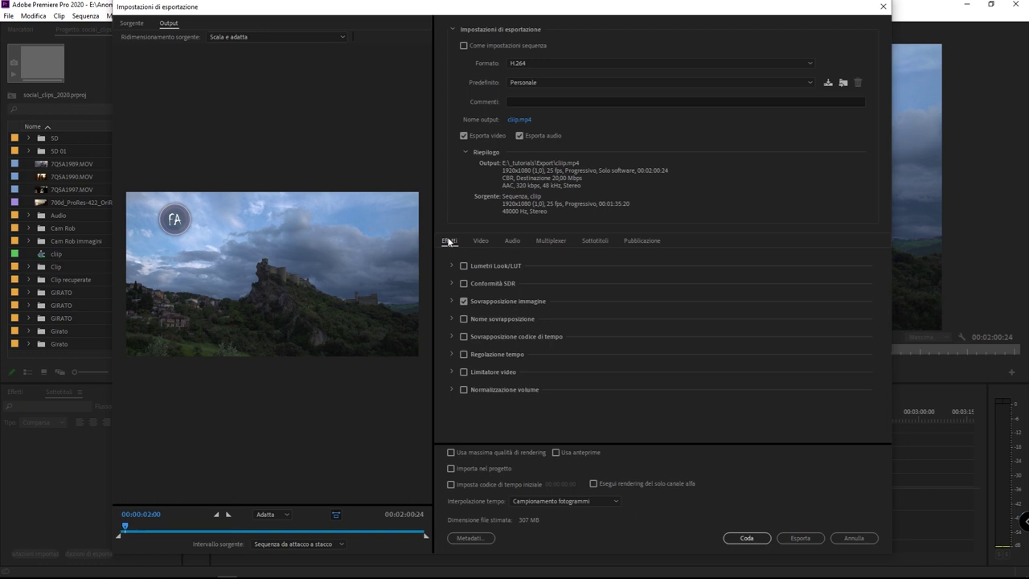
Enable Sovrapposizione codice di tempo and expand its settings.
{"action": "left_click", "coordinate": [463, 337]}
{"action": "left_click", "coordinate": [451, 335]}
{"action": "scroll", "coordinate": [476, 384], "scroll_direction": "down", "scroll_amount": 2}
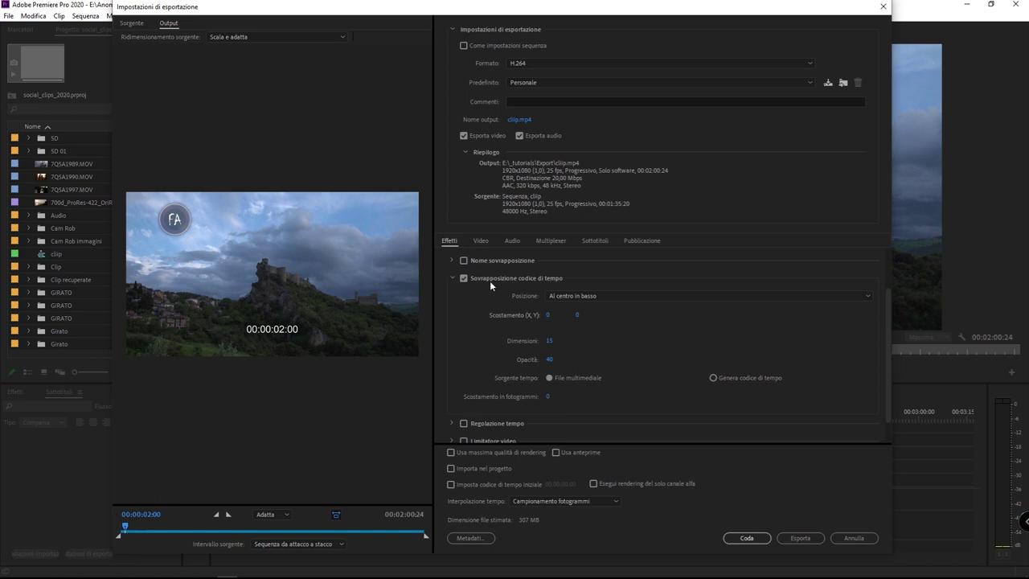
{"action": "scroll", "coordinate": [491, 300], "scroll_direction": "up", "scroll_amount": 2}
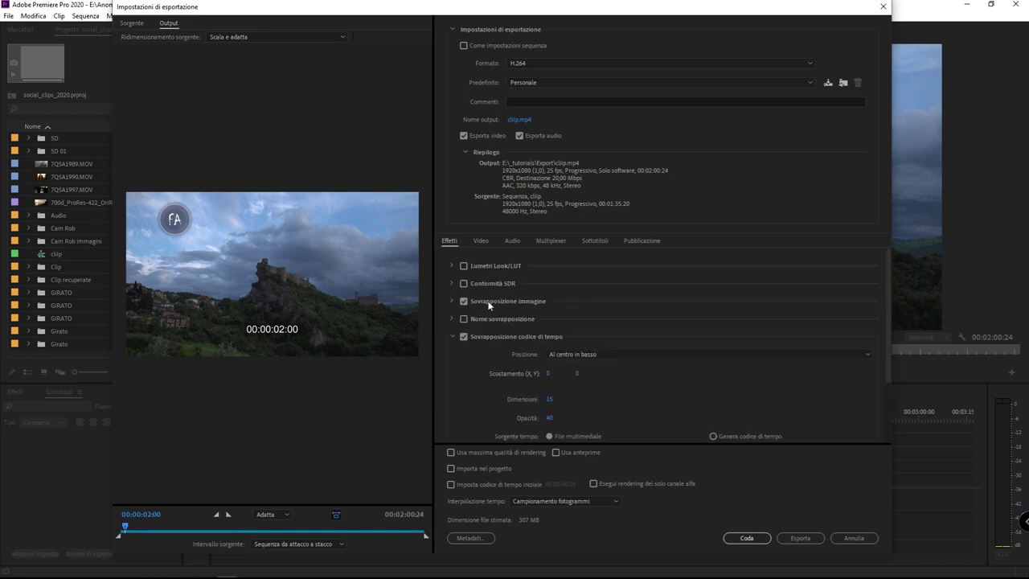
{"action": "scroll", "coordinate": [512, 314], "scroll_direction": "down", "scroll_amount": 2}
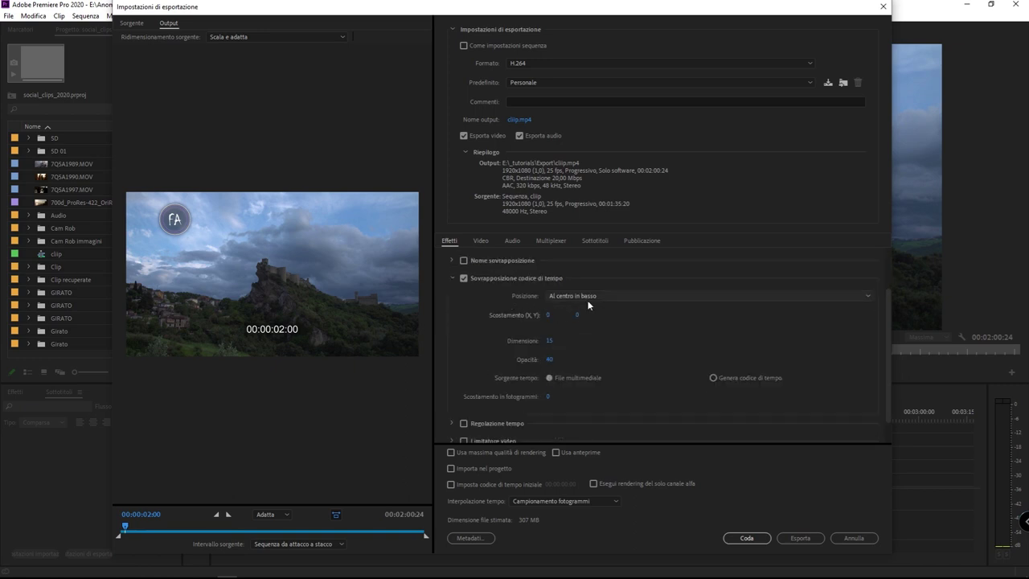
Position the timecode at Centrale superiore with a horizontal offset of 0.
{"action": "left_click", "coordinate": [622, 295]}
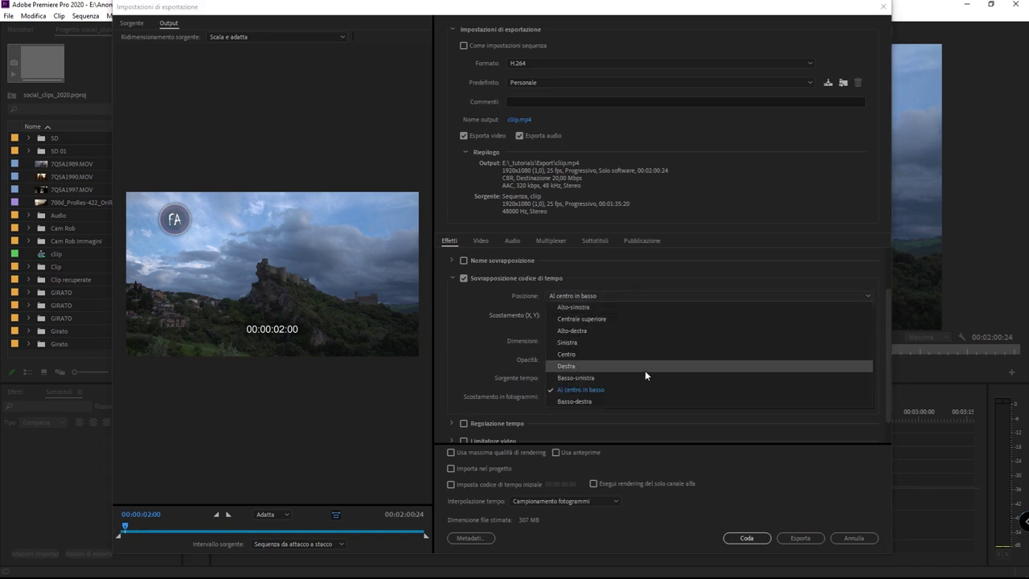
{"action": "left_click", "coordinate": [630, 318]}
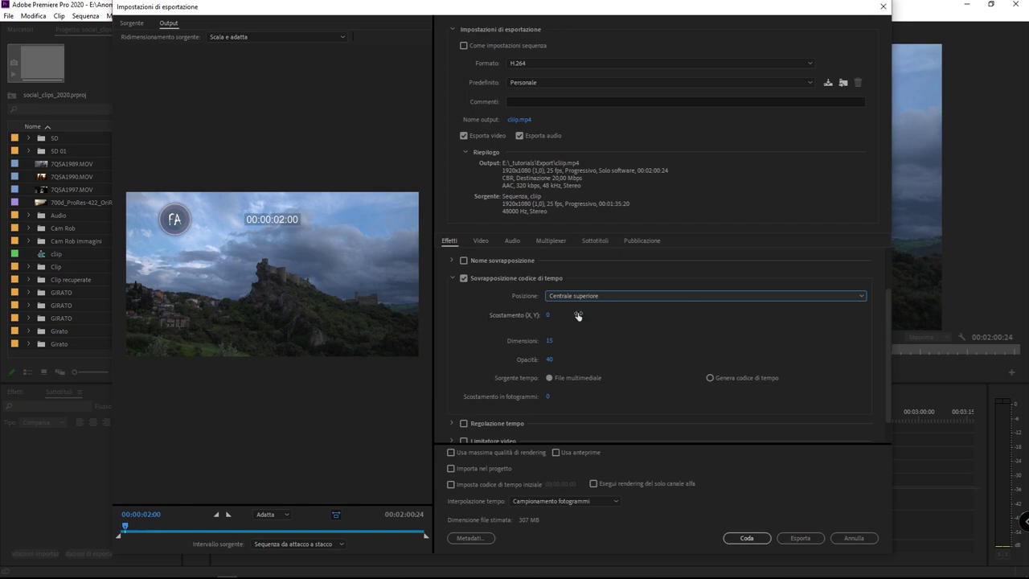
{"action": "mouse_move", "coordinate": [547, 315]}
{"action": "left_mouse_down"}
{"action": "mouse_move", "coordinate": [467, 315]}
{"action": "mouse_move", "coordinate": [552, 321]}
{"action": "left_mouse_up"}
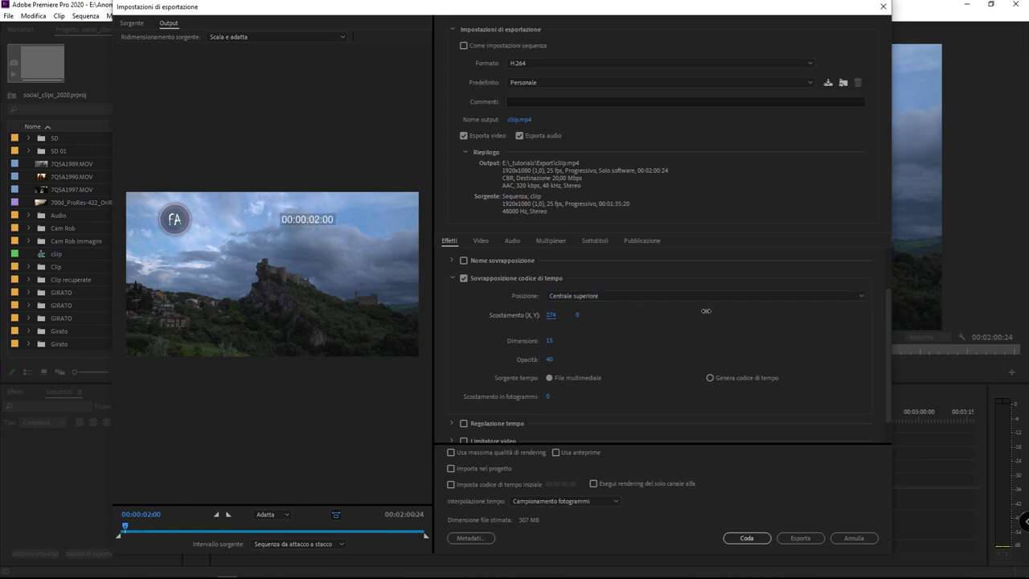
{"action": "left_click", "coordinate": [551, 317]}
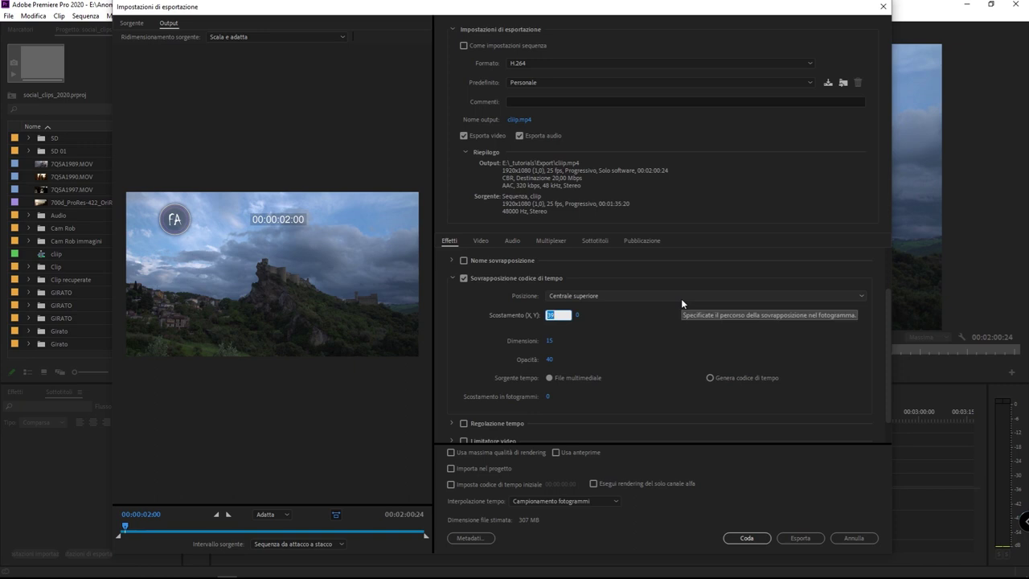
{"action": "type", "text": "0"}
{"action": "key", "text": "Return"}
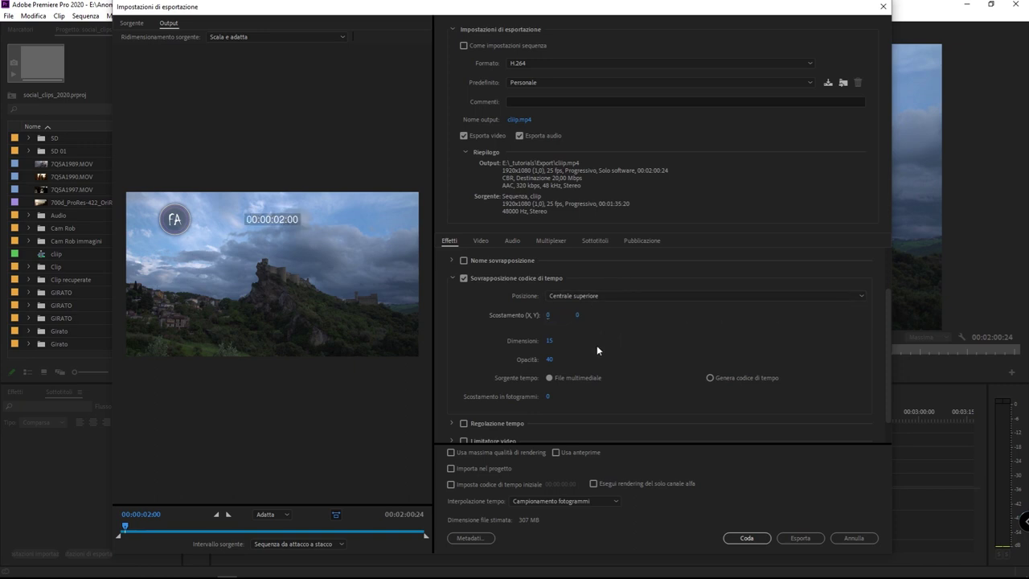
Set timecode Dimensioni to 32 and Opacità to 1, then move the export window lower.
{"action": "mouse_move", "coordinate": [550, 340]}
{"action": "left_mouse_down"}
{"action": "mouse_move", "coordinate": [567, 337]}
{"action": "mouse_move", "coordinate": [549, 342]}
{"action": "mouse_move", "coordinate": [563, 345]}
{"action": "left_mouse_up"}
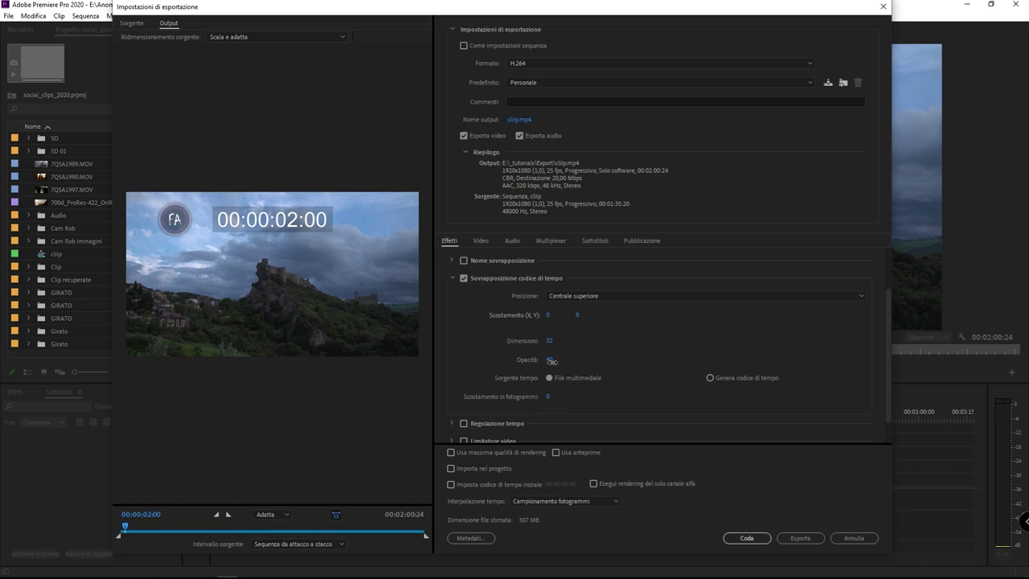
{"action": "left_click_drag", "start_coordinate": [551, 361], "coordinate": [598, 361]}
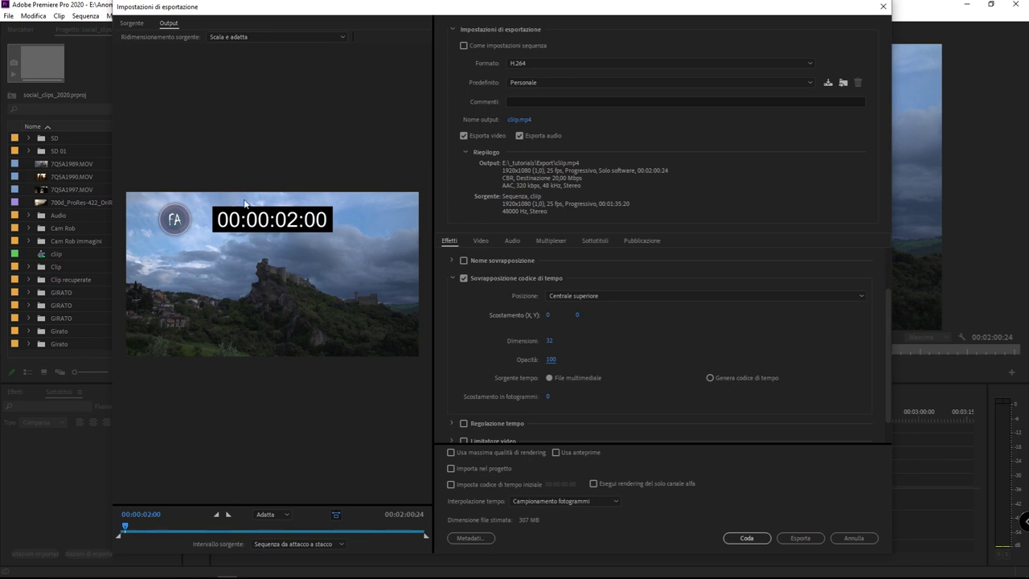
{"action": "left_click_drag", "start_coordinate": [558, 363], "coordinate": [498, 355]}
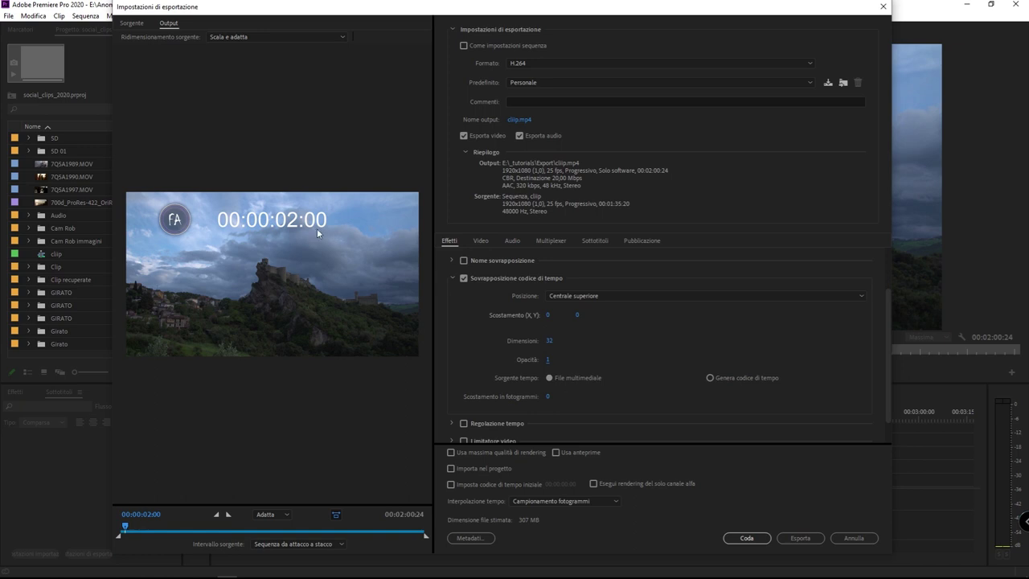
{"action": "mouse_move", "coordinate": [662, 15]}
{"action": "left_mouse_down"}
{"action": "mouse_move", "coordinate": [647, 225]}
{"action": "mouse_move", "coordinate": [621, 25]}
{"action": "mouse_move", "coordinate": [644, 14]}
{"action": "left_mouse_up"}
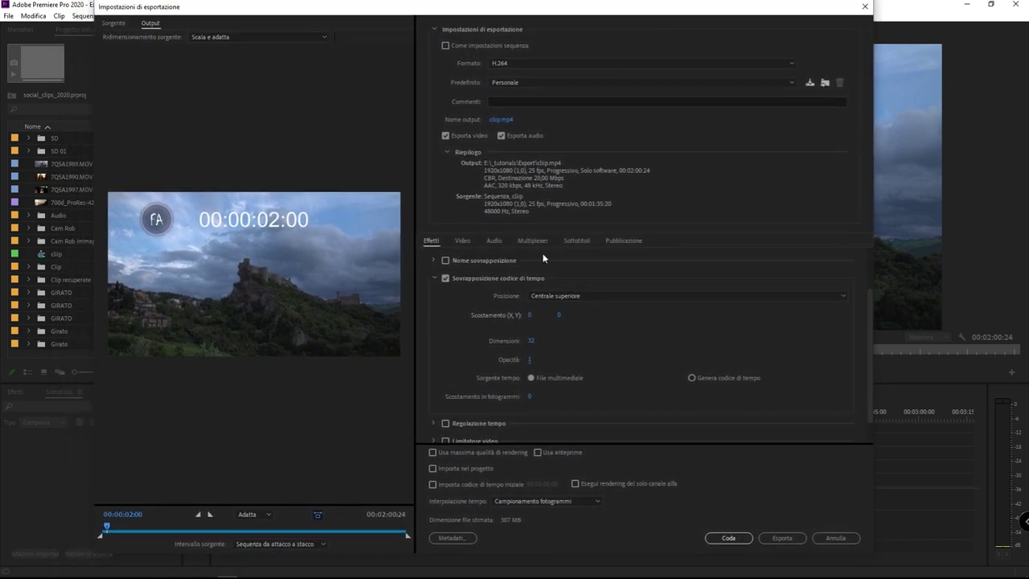
Switch to Genera codice di tempo and set Inizia da to 01:00:00:00.
{"action": "left_click", "coordinate": [712, 375]}
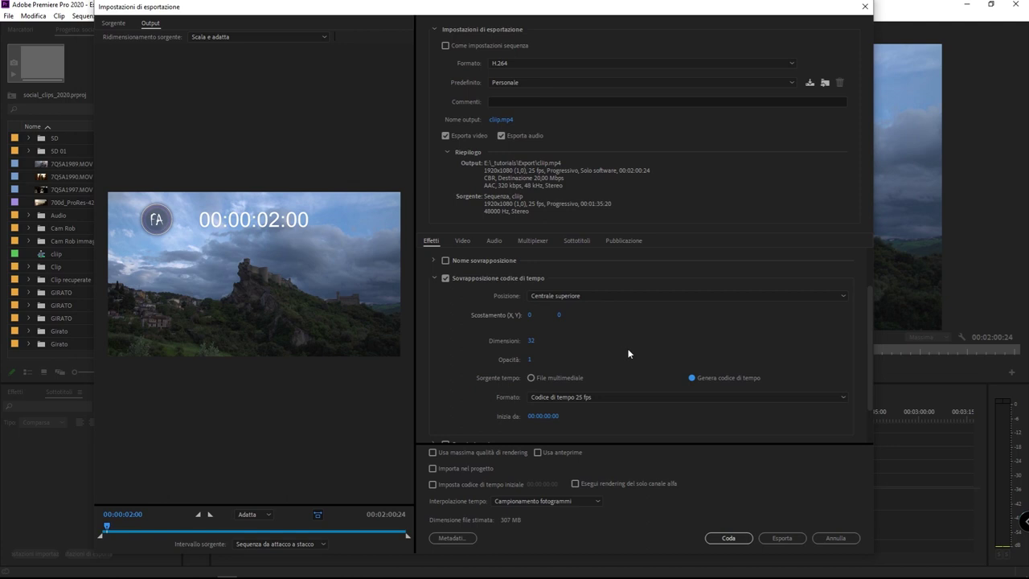
{"action": "scroll", "coordinate": [579, 358], "scroll_direction": "down", "scroll_amount": 2}
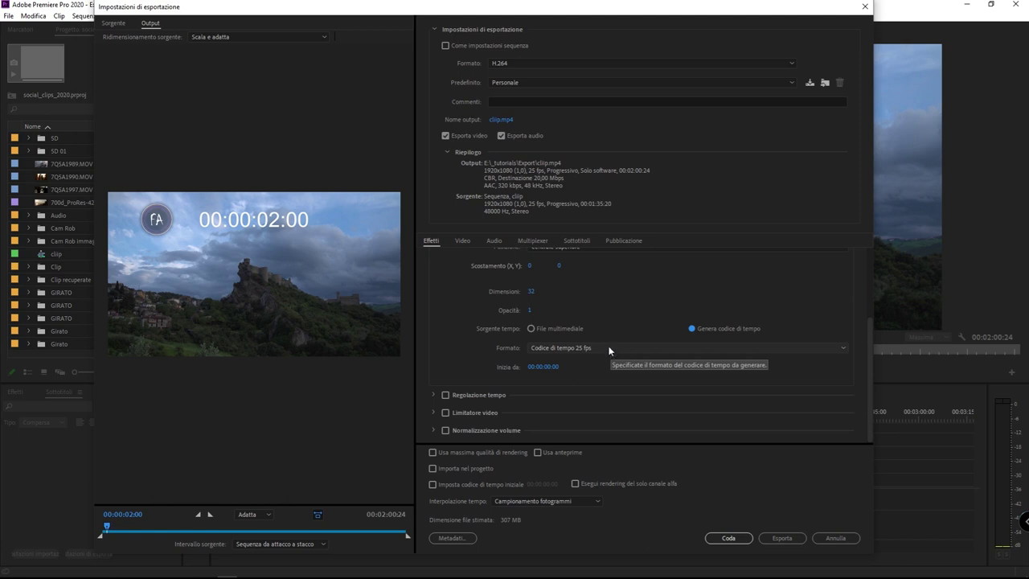
{"action": "left_click", "coordinate": [541, 367]}
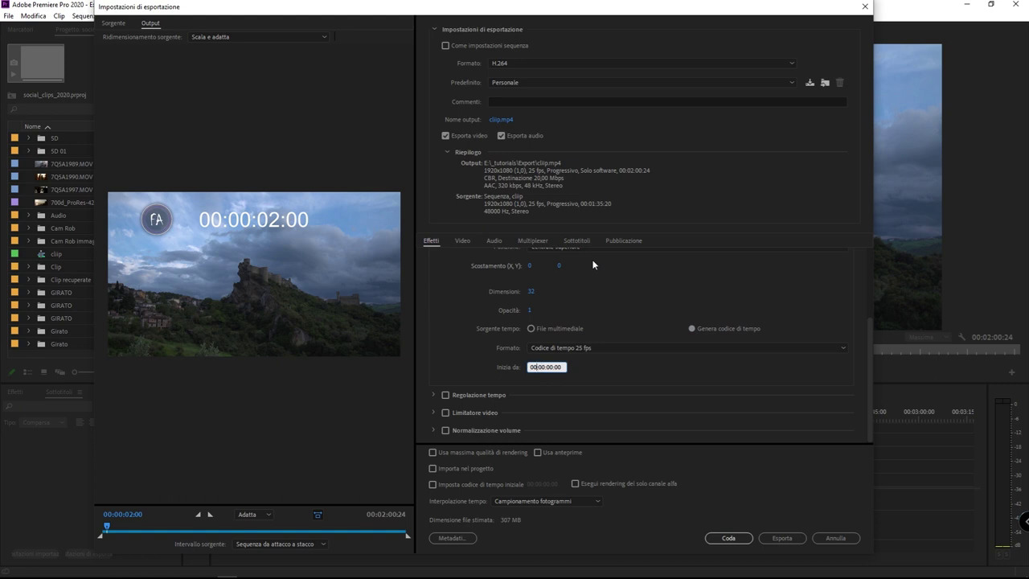
{"action": "type", "text": "00"}
{"action": "type", "text": "1"}
{"action": "key", "text": "Return"}
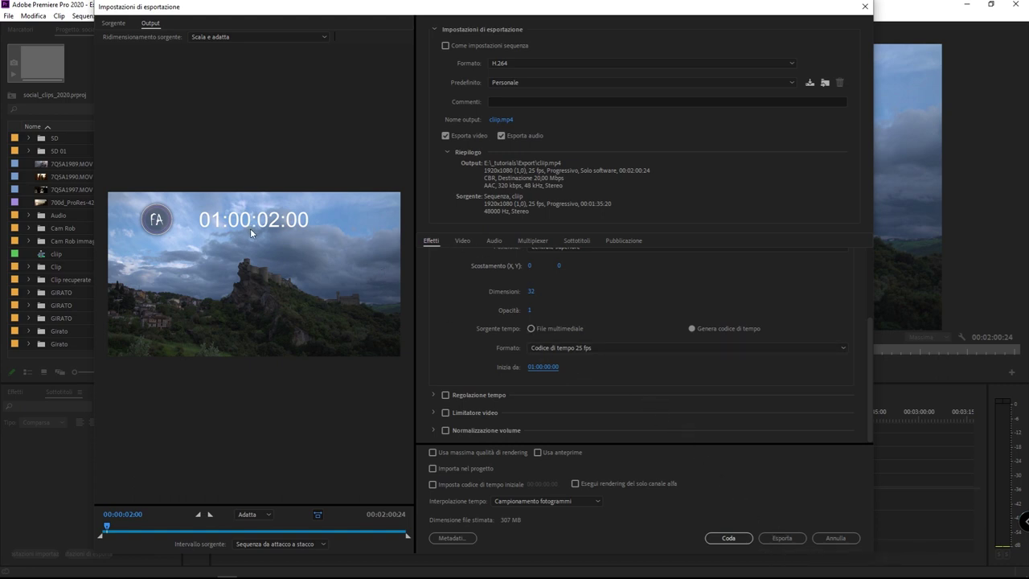
Re-enable the FA logo overlay, collapse the timecode overlay, and view the Sottotitoli options.
{"action": "scroll", "coordinate": [495, 330], "scroll_direction": "up", "scroll_amount": 3}
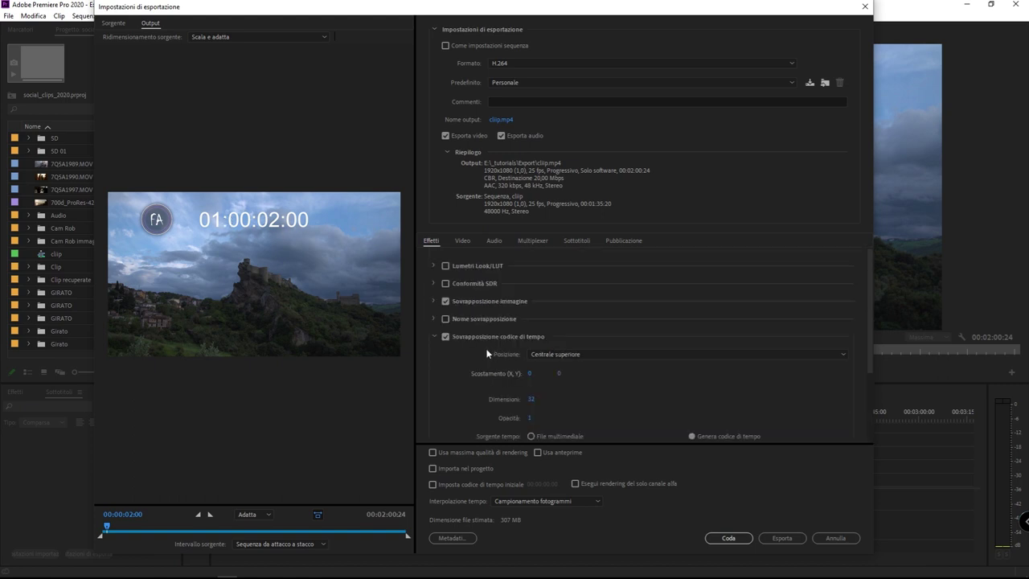
{"action": "left_click", "coordinate": [445, 301]}
{"action": "left_click", "coordinate": [445, 300]}
{"action": "left_click", "coordinate": [433, 335]}
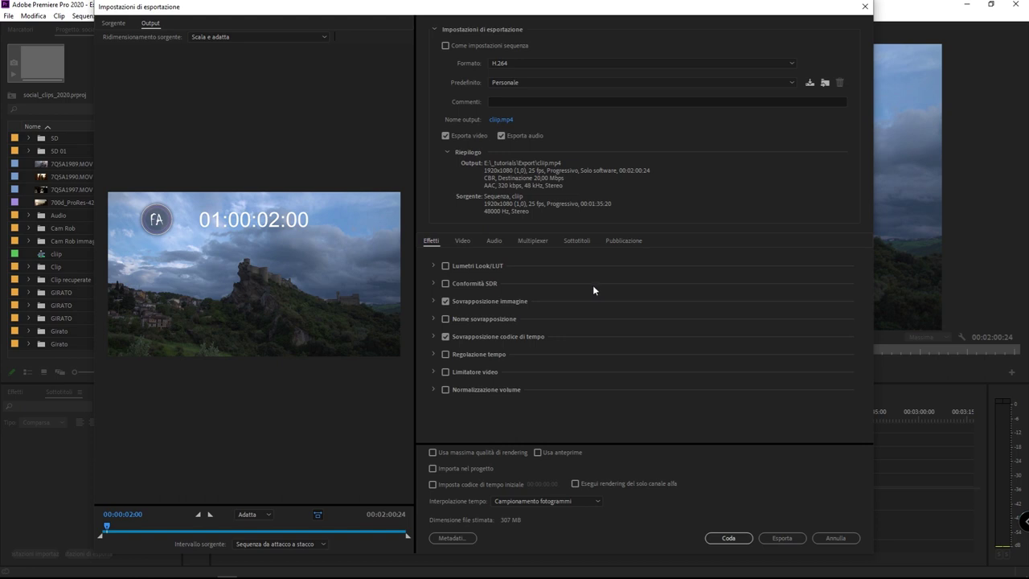
{"action": "left_click", "coordinate": [587, 242]}
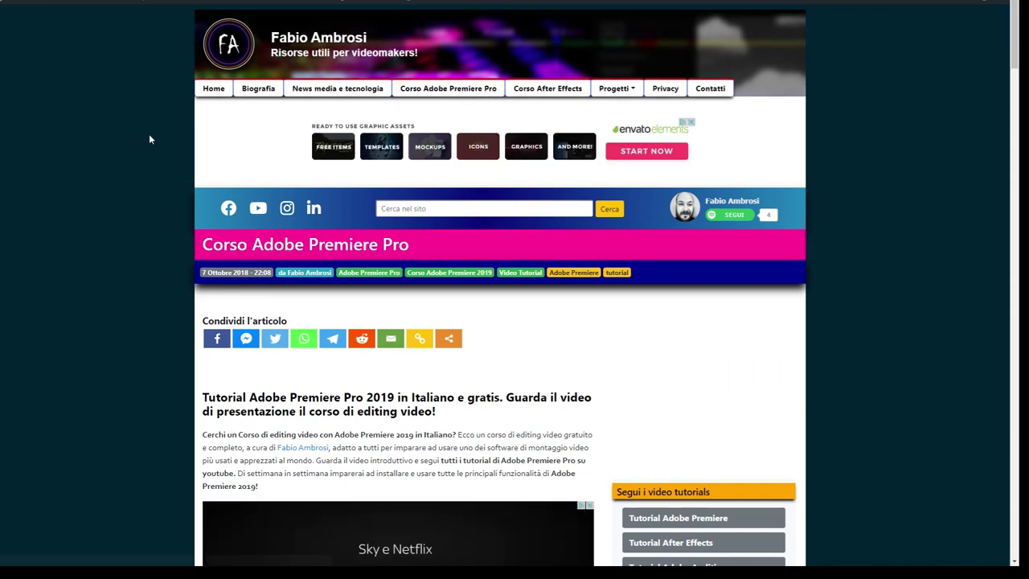
Scroll to the course lesson list and select the titles down to item 63.
{"action": "scroll", "coordinate": [149, 139], "scroll_direction": "down", "scroll_amount": 3}
{"action": "scroll", "coordinate": [149, 139], "scroll_direction": "down", "scroll_amount": 3}
{"action": "scroll", "coordinate": [149, 139], "scroll_direction": "down", "scroll_amount": 5}
{"action": "scroll", "coordinate": [149, 139], "scroll_direction": "down", "scroll_amount": 3}
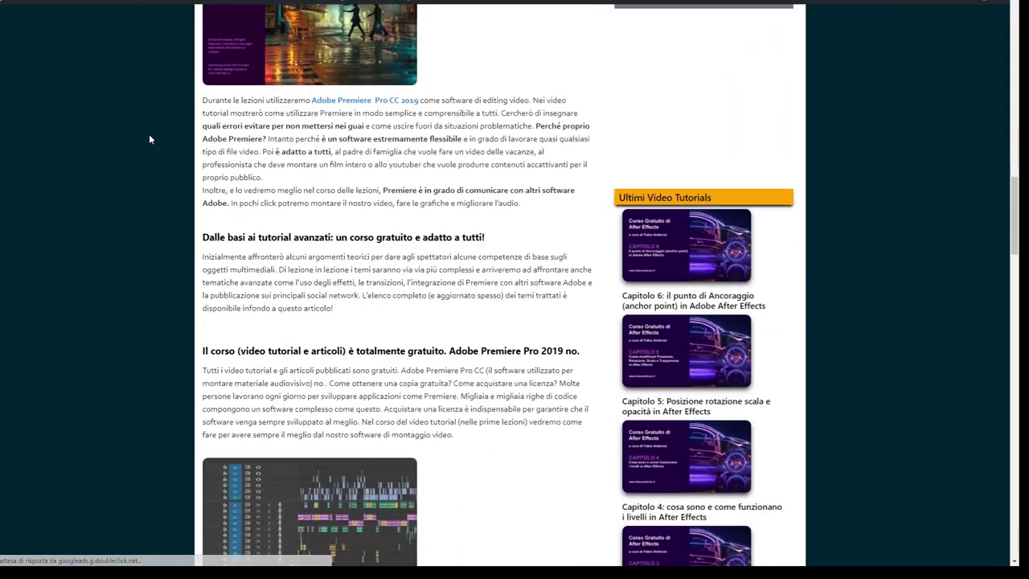
{"action": "scroll", "coordinate": [150, 139], "scroll_direction": "down", "scroll_amount": 5}
{"action": "scroll", "coordinate": [149, 139], "scroll_direction": "down", "scroll_amount": 4}
{"action": "scroll", "coordinate": [150, 139], "scroll_direction": "down", "scroll_amount": 1}
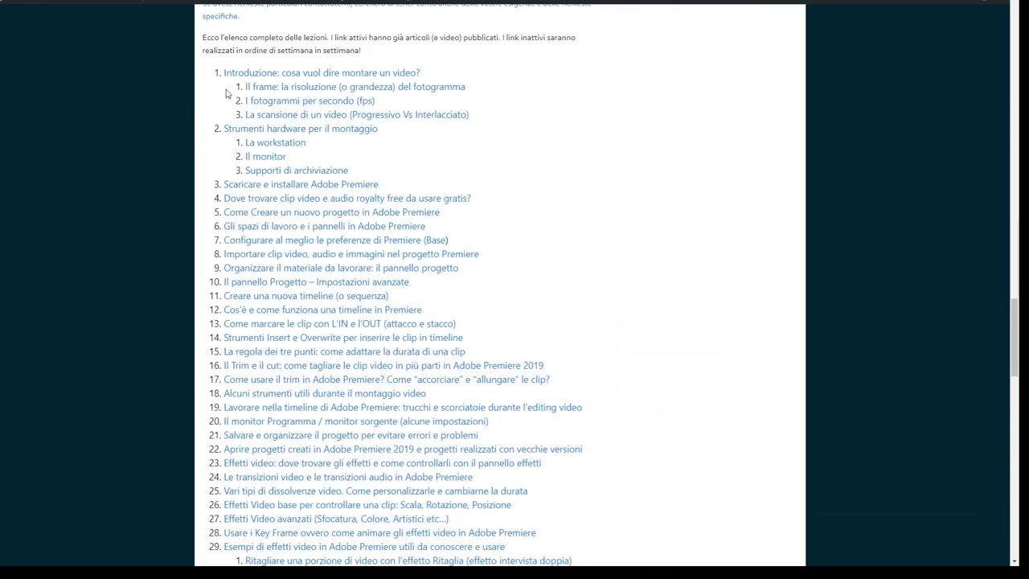
{"action": "scroll", "coordinate": [268, 155], "scroll_direction": "down", "scroll_amount": 9}
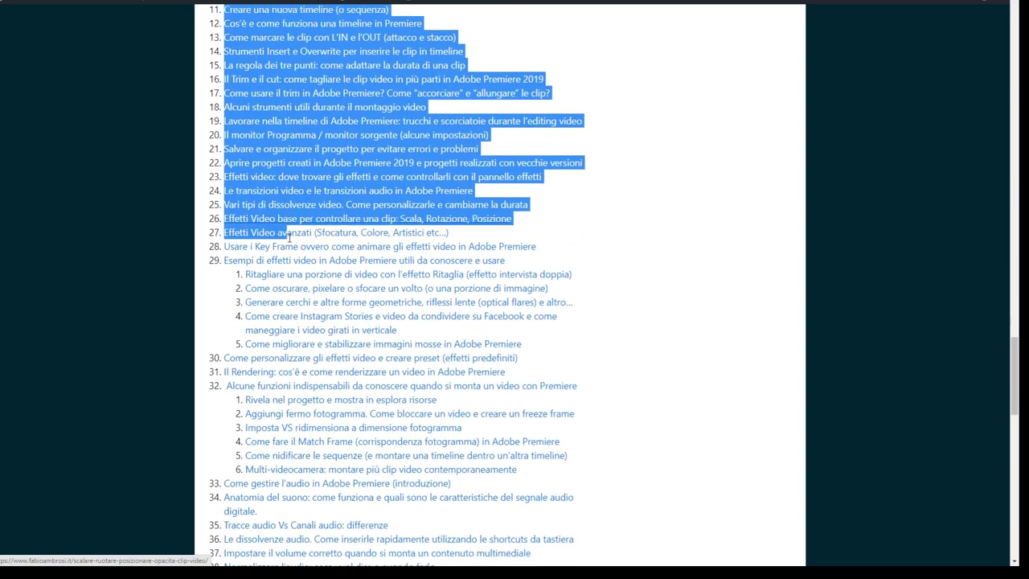
{"action": "left_click_drag", "start_coordinate": [268, 155], "coordinate": [290, 238]}
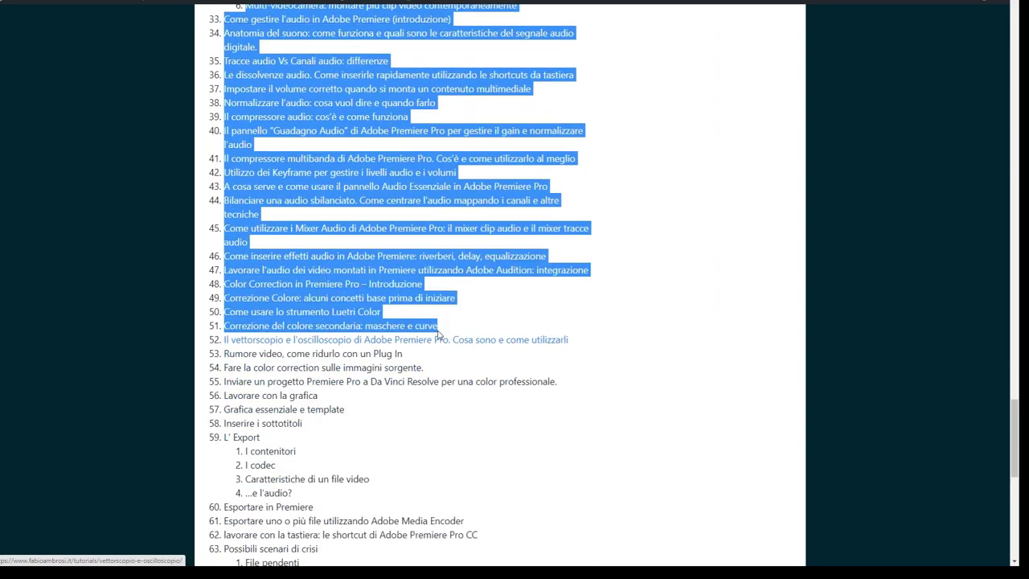
{"action": "left_click_drag", "start_coordinate": [599, 357], "coordinate": [612, 358]}
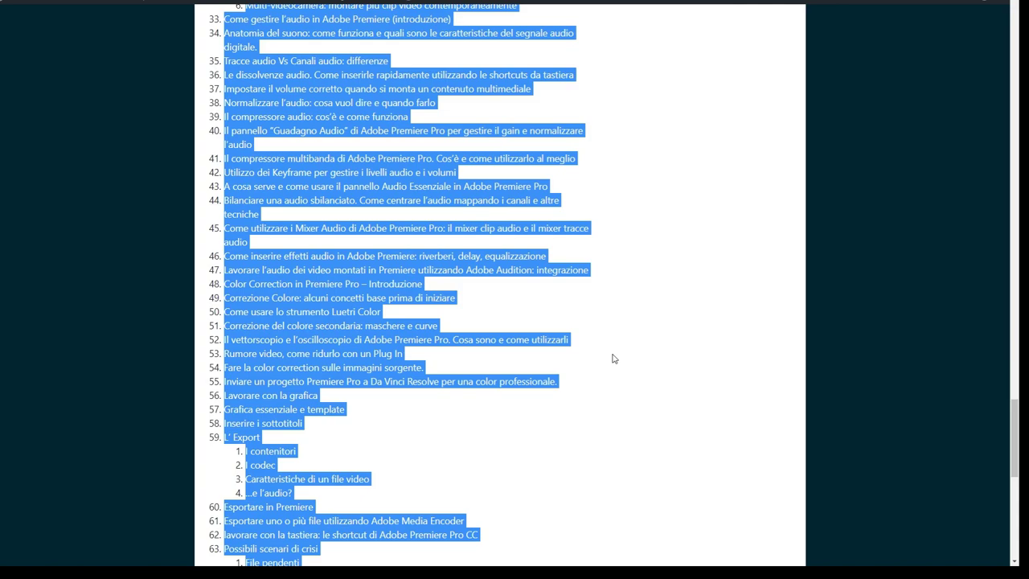
{"action": "left_click", "coordinate": [612, 359]}
Scroll back up through the course page.
{"action": "scroll", "coordinate": [616, 301], "scroll_direction": "up", "scroll_amount": 20}
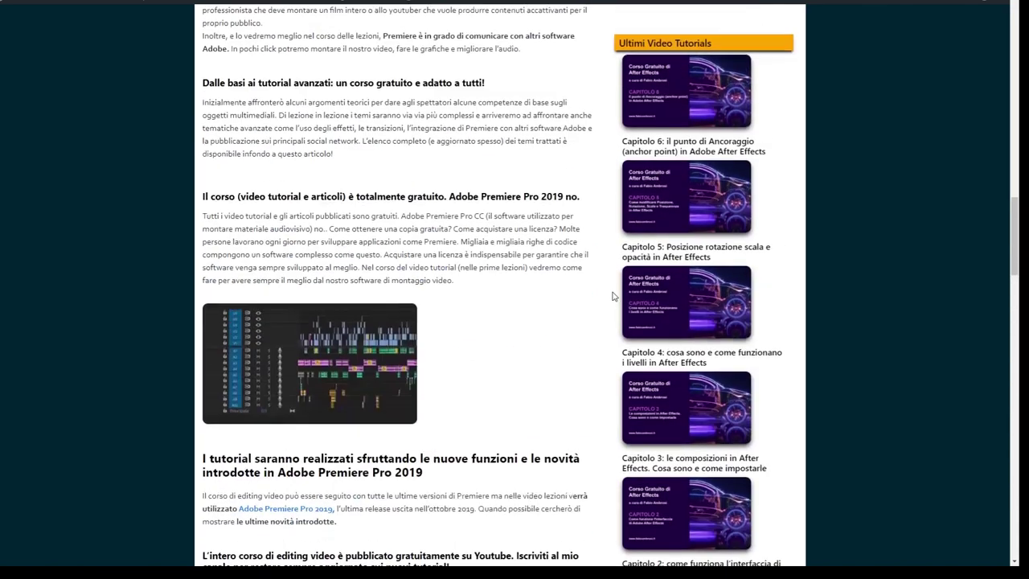
{"action": "scroll", "coordinate": [604, 278], "scroll_direction": "up", "scroll_amount": 5}
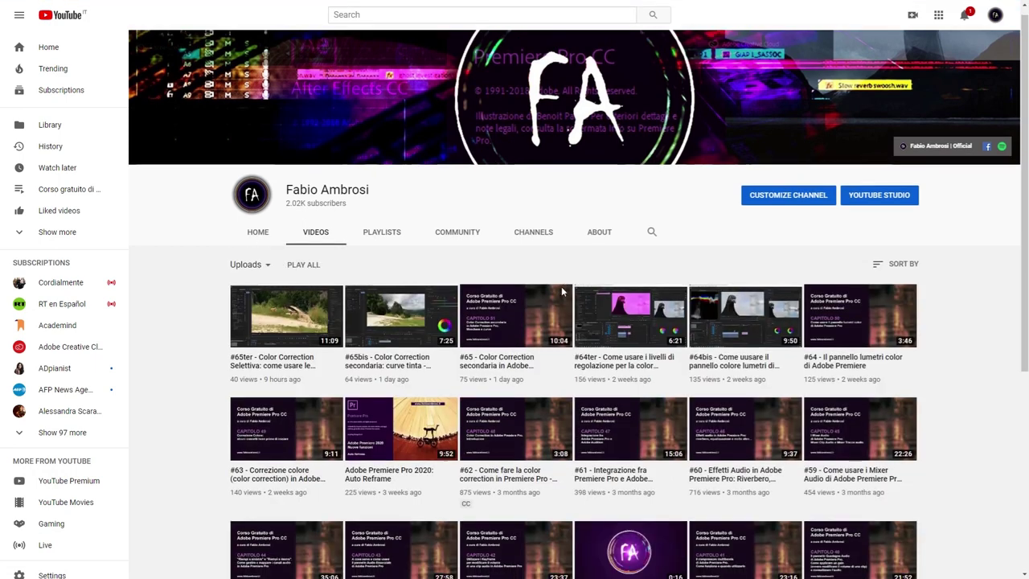
{"action": "scroll", "coordinate": [565, 303], "scroll_direction": "down", "scroll_amount": 4}
{"action": "scroll", "coordinate": [561, 297], "scroll_direction": "up", "scroll_amount": 5}
{"action": "scroll", "coordinate": [556, 271], "scroll_direction": "up", "scroll_amount": 3}
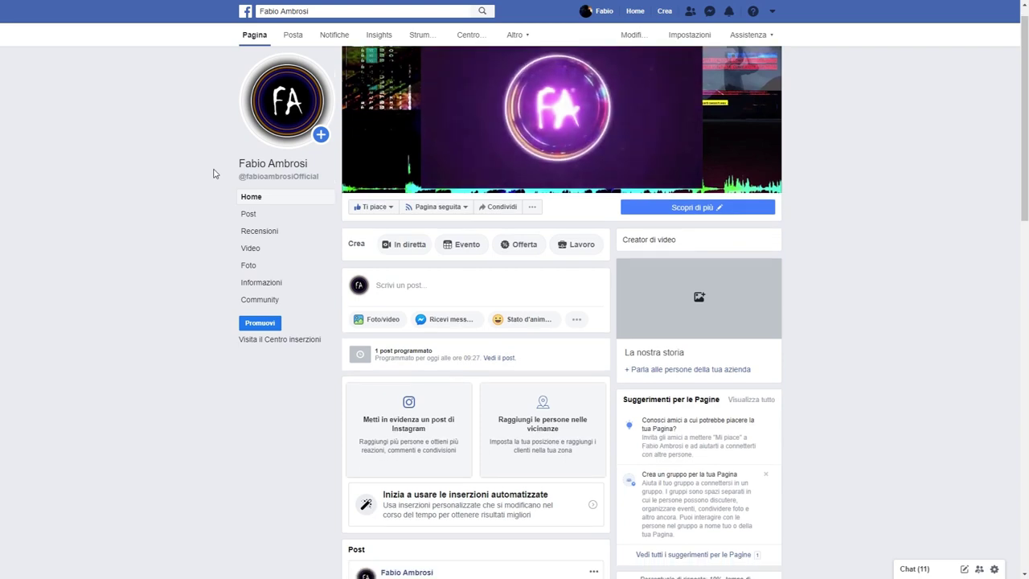
{"action": "scroll", "coordinate": [215, 169], "scroll_direction": "down", "scroll_amount": 10}
{"action": "scroll", "coordinate": [214, 176], "scroll_direction": "down", "scroll_amount": 5}
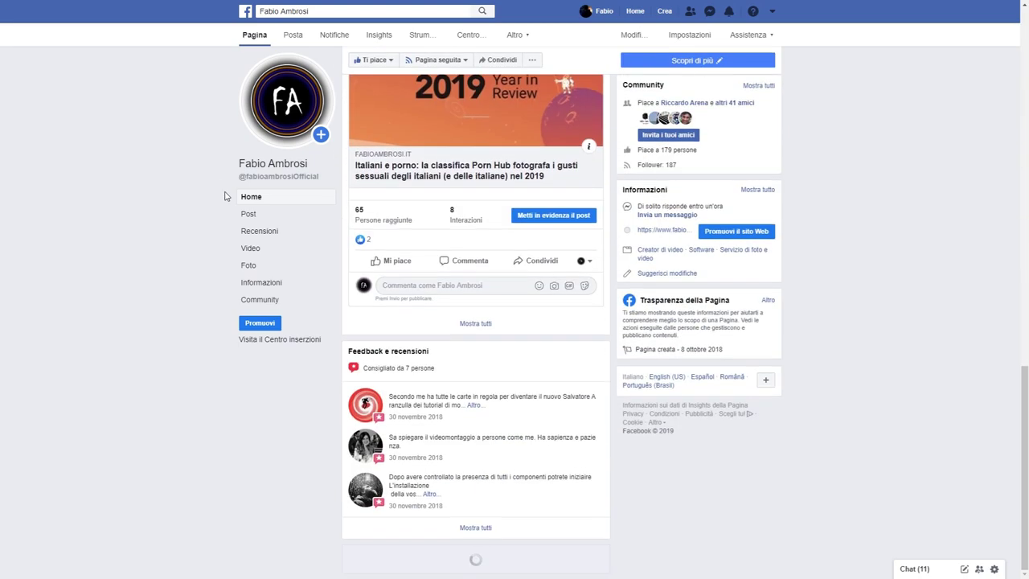
{"action": "scroll", "coordinate": [542, 297], "scroll_direction": "down", "scroll_amount": 10}
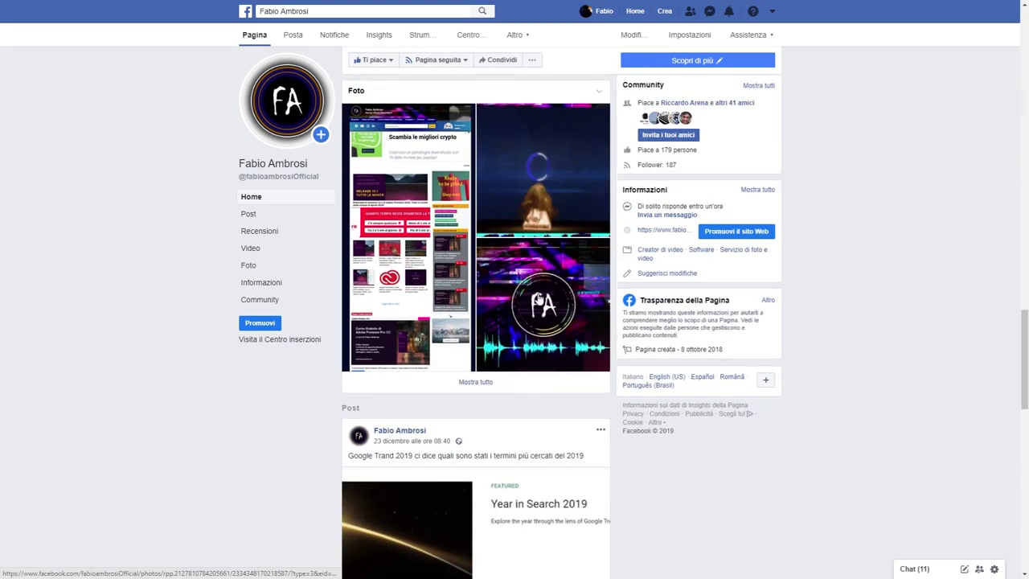
{"action": "scroll", "coordinate": [538, 298], "scroll_direction": "down", "scroll_amount": 2}
{"action": "scroll", "coordinate": [328, 224], "scroll_direction": "down", "scroll_amount": 4}
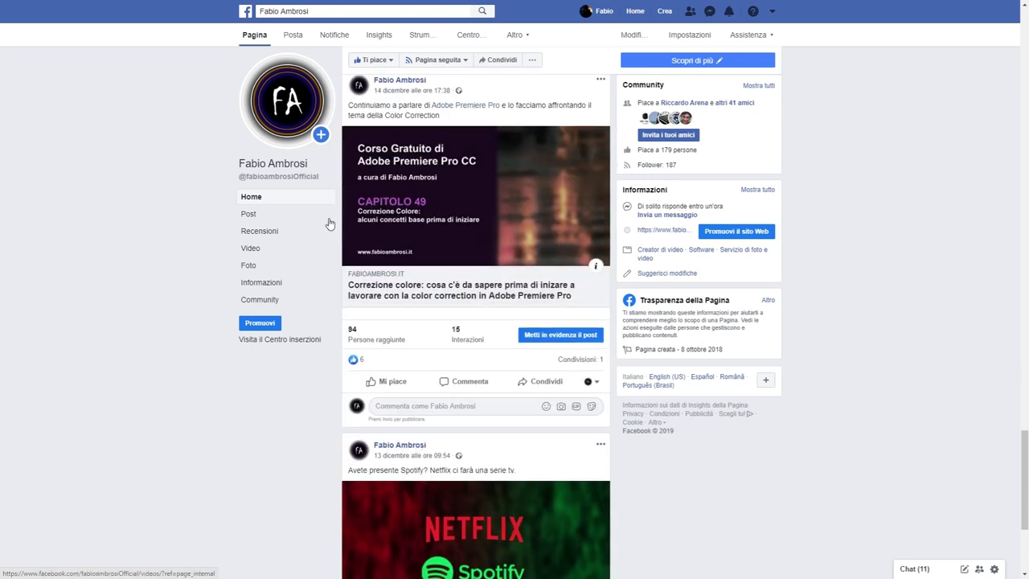